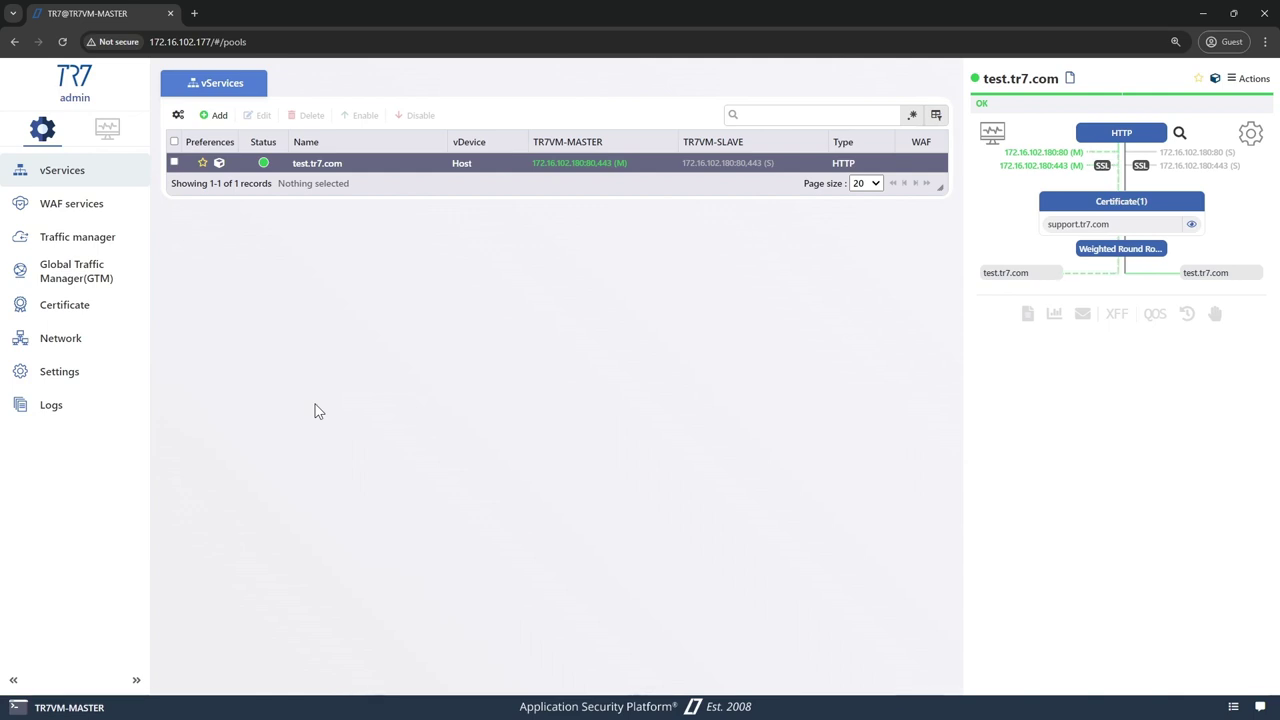
Start adding a new L7 DDOS profile under the Traffic manager profiles.
{"action": "mouse_move", "coordinate": [105, 240]}
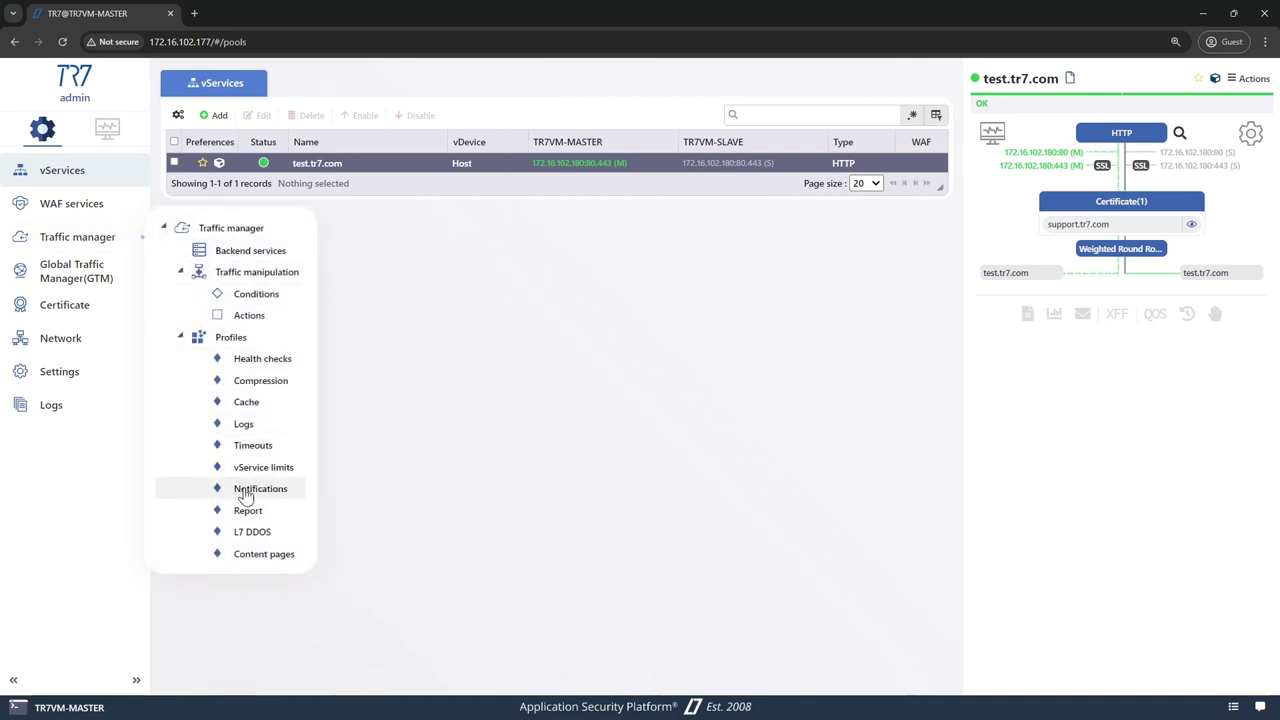
{"action": "left_click", "coordinate": [250, 532]}
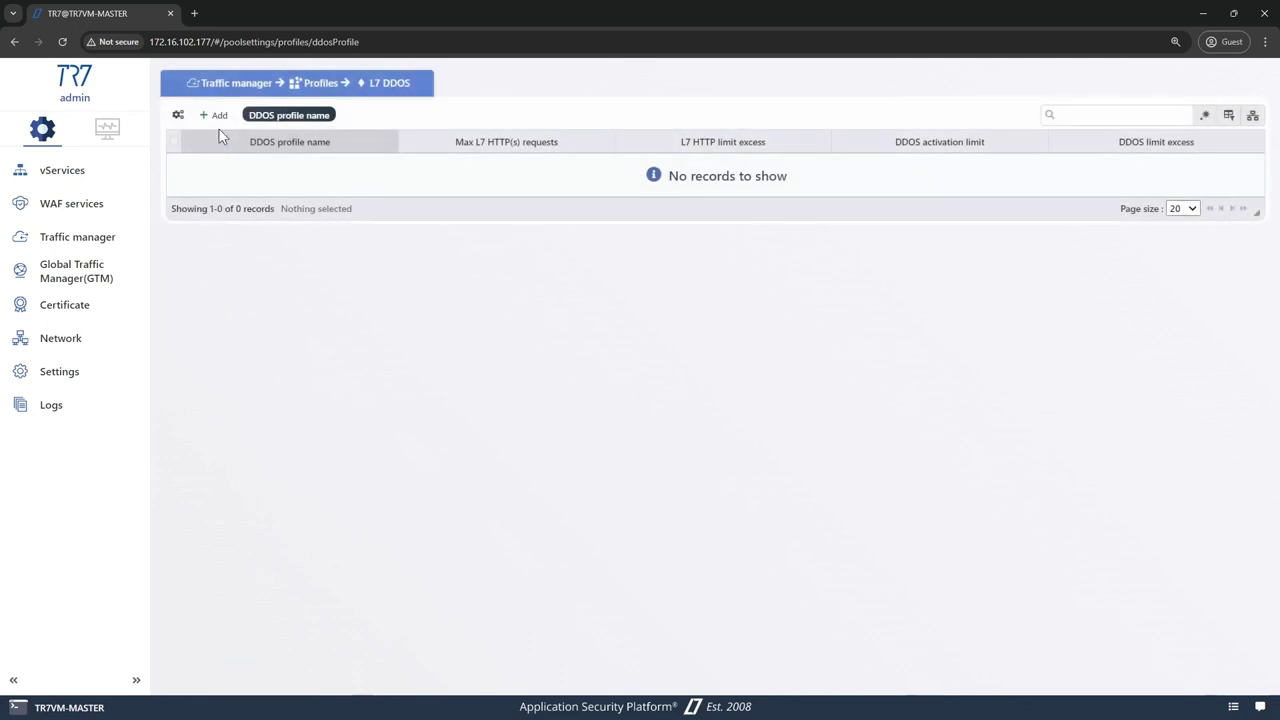
{"action": "left_click", "coordinate": [214, 116]}
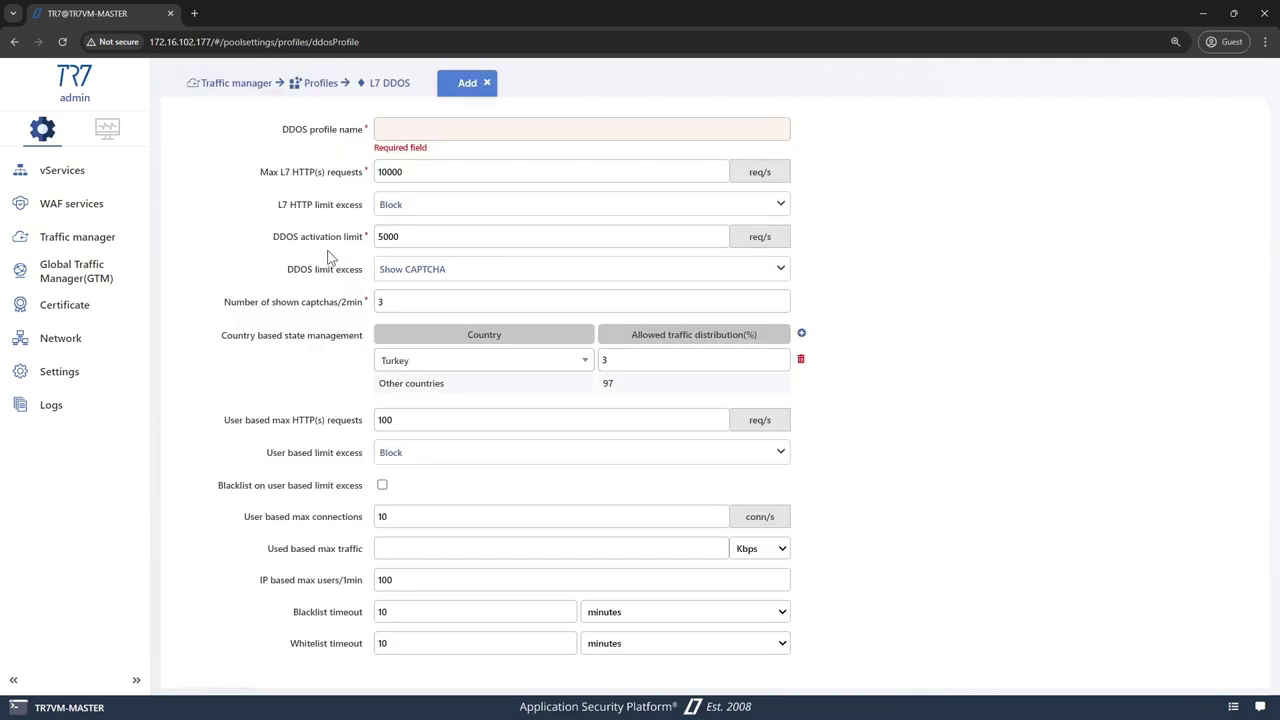
{"action": "double_click", "coordinate": [404, 172]}
{"action": "mouse_move", "coordinate": [138, 241]}
Try Maintenance and Redirect as the L7 HTTP limit excess action and return it to Block.
{"action": "triple_click", "coordinate": [349, 207]}
{"action": "left_click", "coordinate": [381, 205]}
{"action": "left_click", "coordinate": [410, 230]}
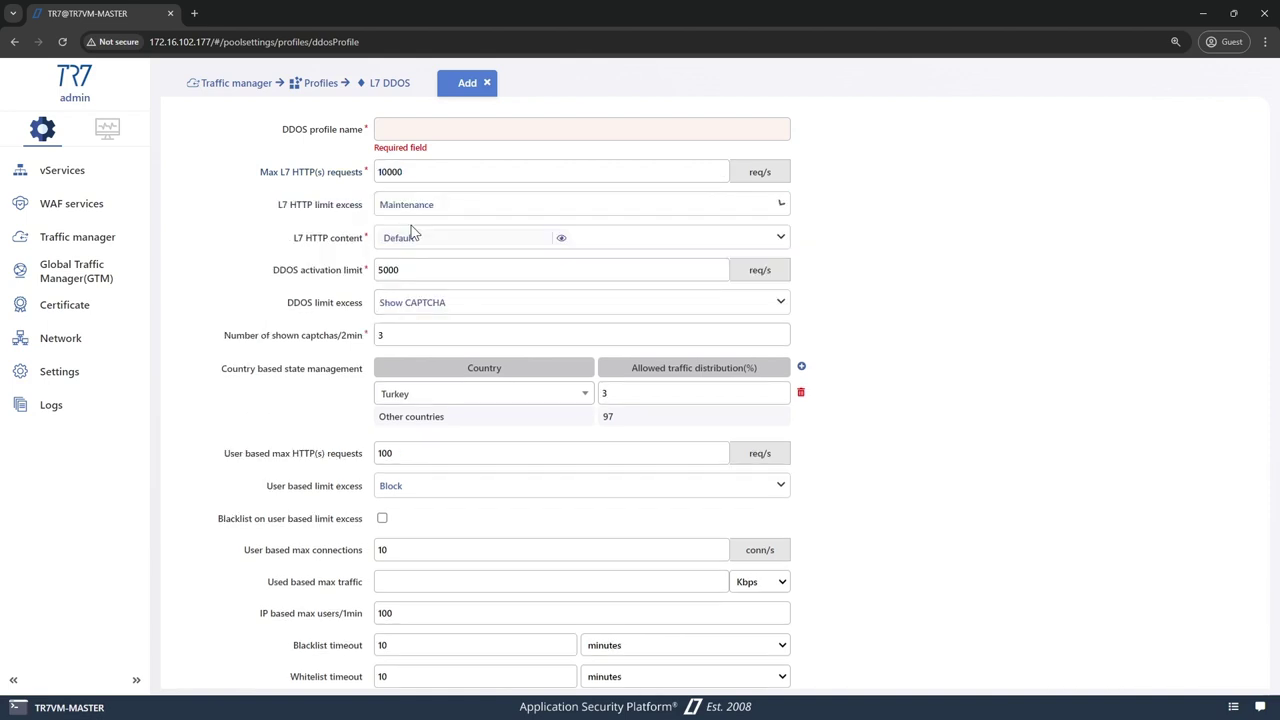
{"action": "left_click", "coordinate": [449, 240]}
{"action": "left_click", "coordinate": [440, 206]}
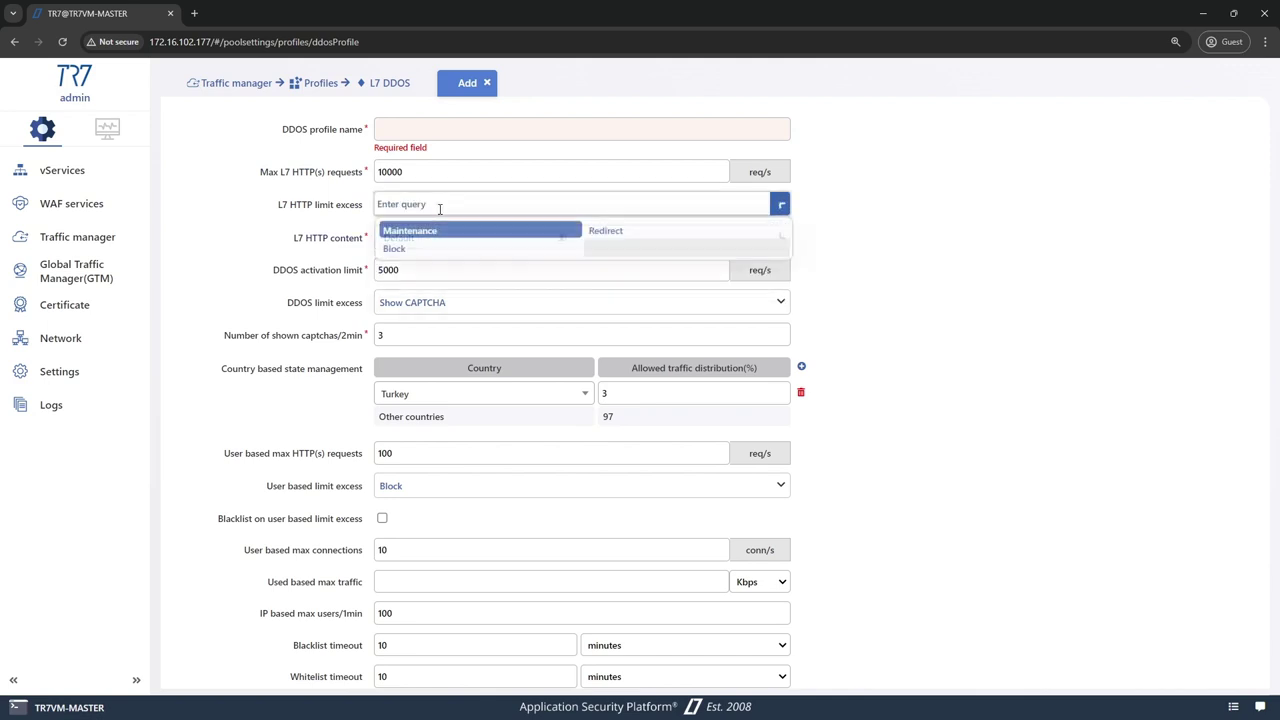
{"action": "left_click", "coordinate": [605, 230]}
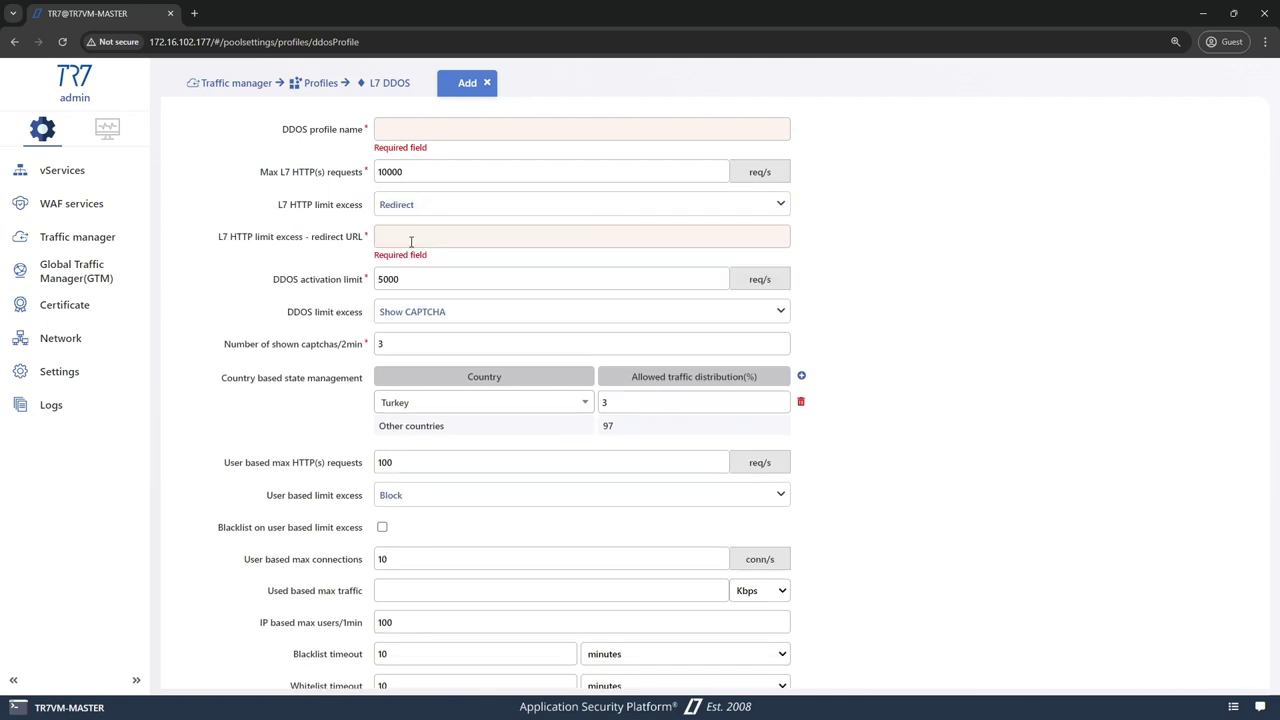
{"action": "left_click", "coordinate": [417, 209]}
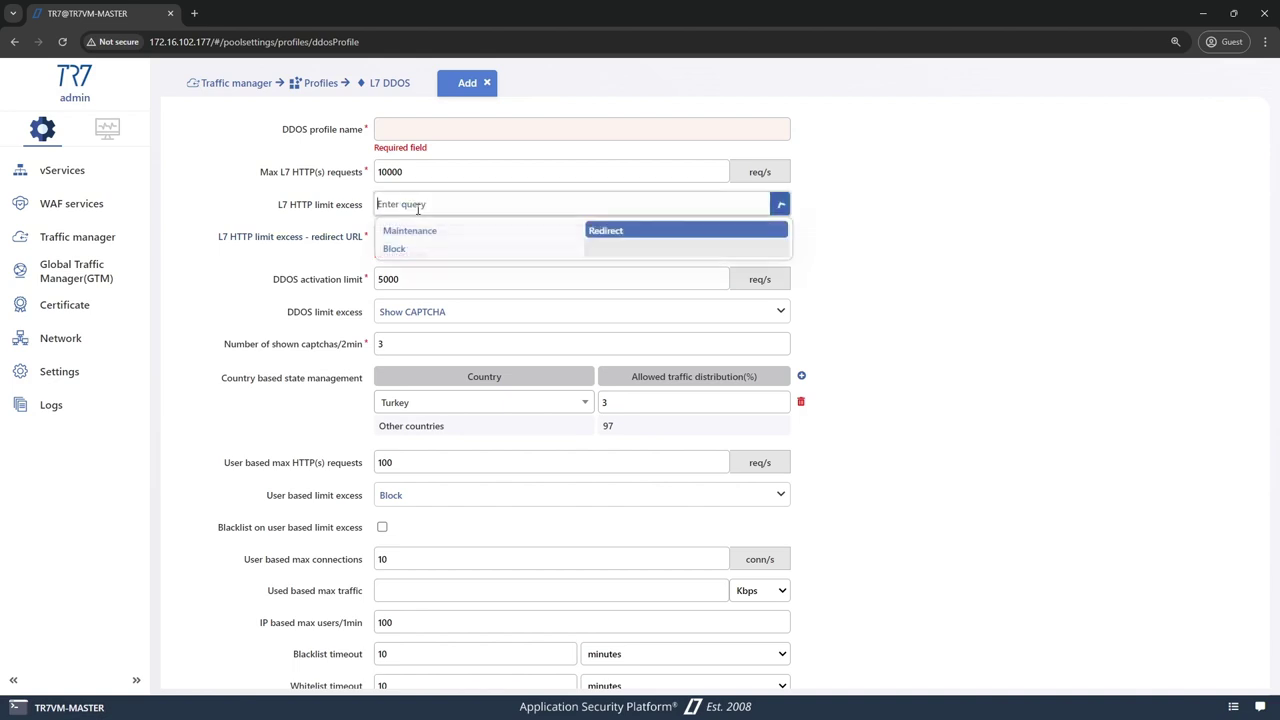
{"action": "left_click", "coordinate": [418, 249]}
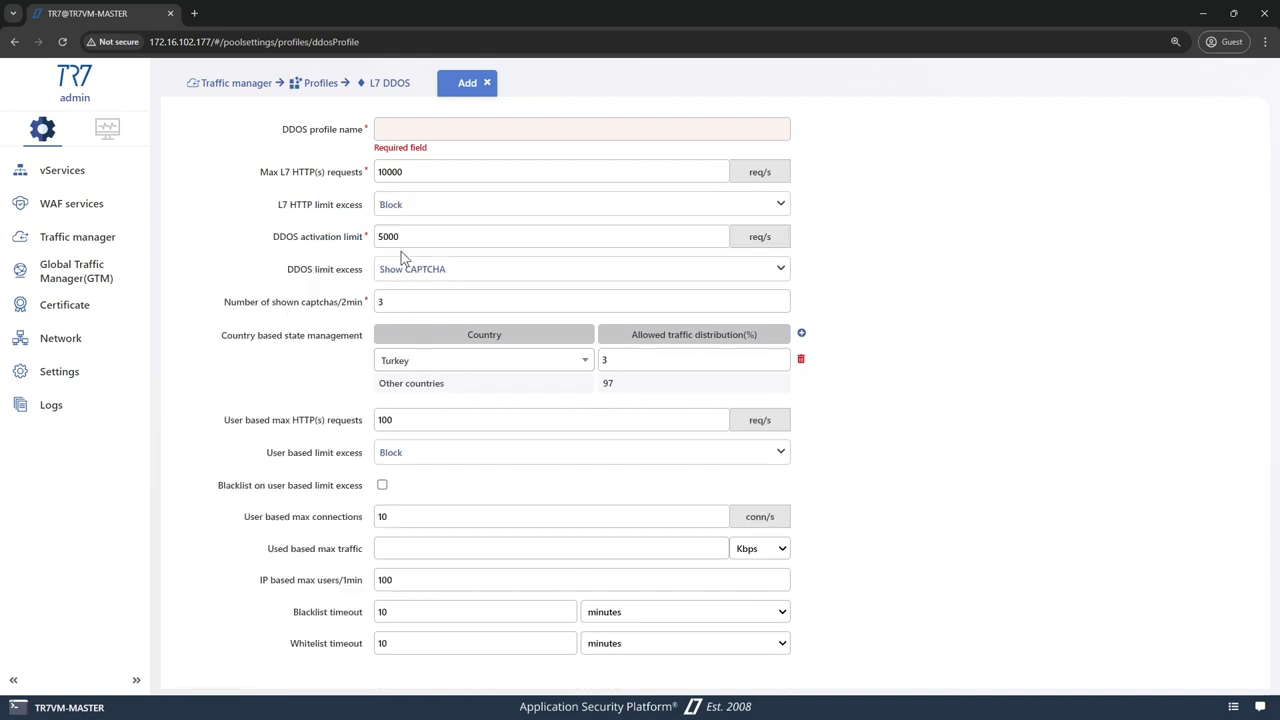
Set the max L7 HTTP(s) requests to 100000 req/s and the DDOS activation limit to 1000 req/s.
{"action": "left_click_drag", "start_coordinate": [399, 239], "coordinate": [366, 242]}
{"action": "left_click", "coordinate": [410, 174]}
{"action": "type", "text": "0"}
{"action": "left_click_drag", "start_coordinate": [402, 236], "coordinate": [360, 235]}
{"action": "type", "text": "1000"}
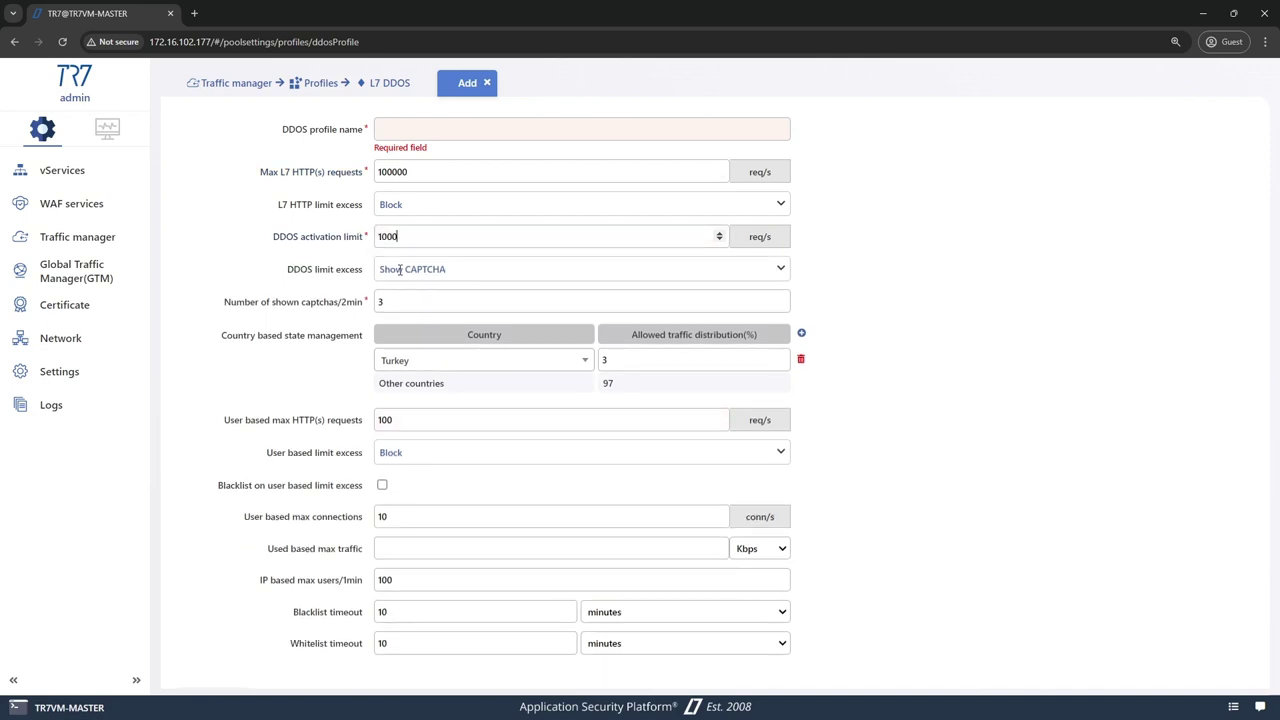
{"action": "left_click", "coordinate": [399, 269]}
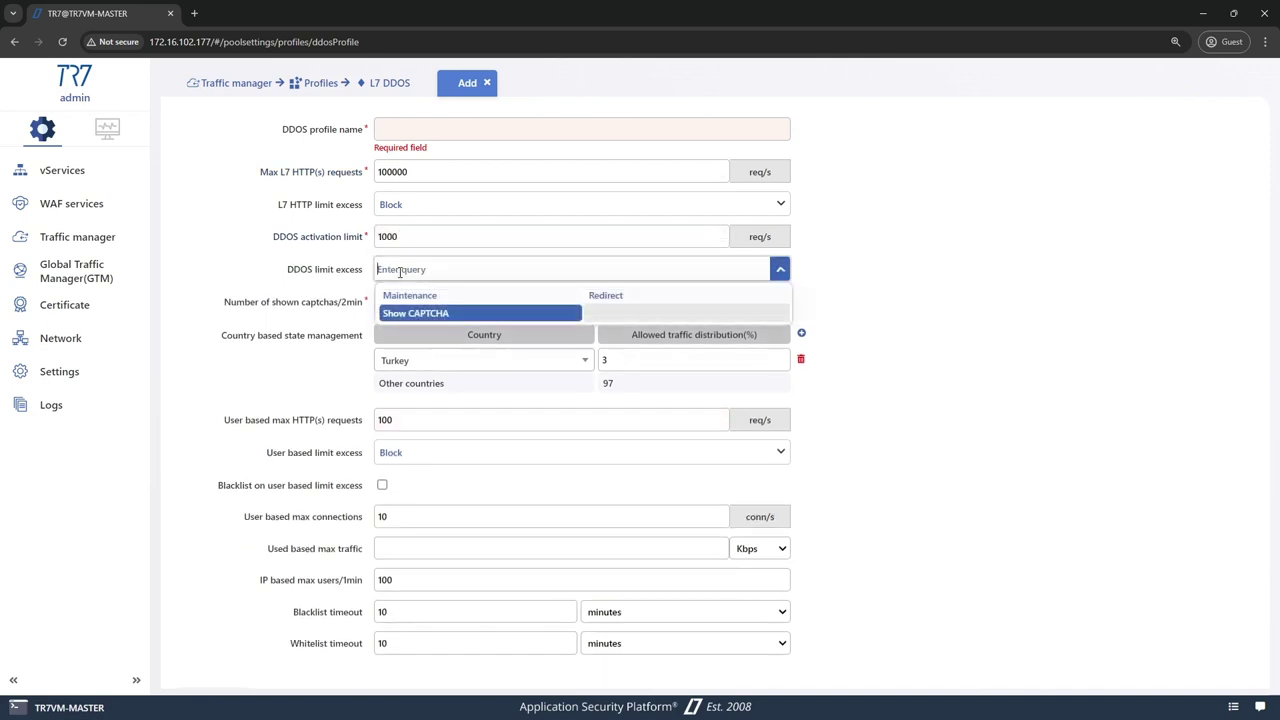
{"action": "left_click", "coordinate": [332, 272]}
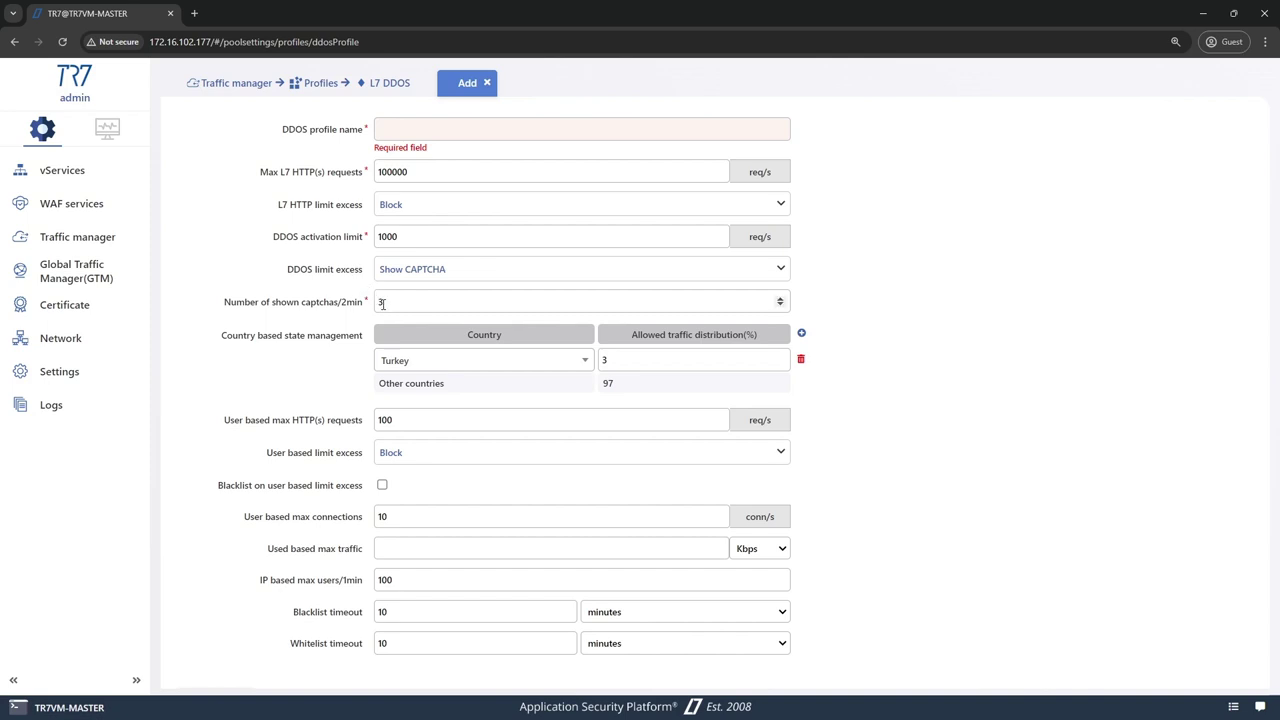
{"action": "double_click", "coordinate": [380, 301]}
{"action": "left_click", "coordinate": [329, 318]}
Set the country in the country based state management row to Local networks.
{"action": "left_click", "coordinate": [399, 360]}
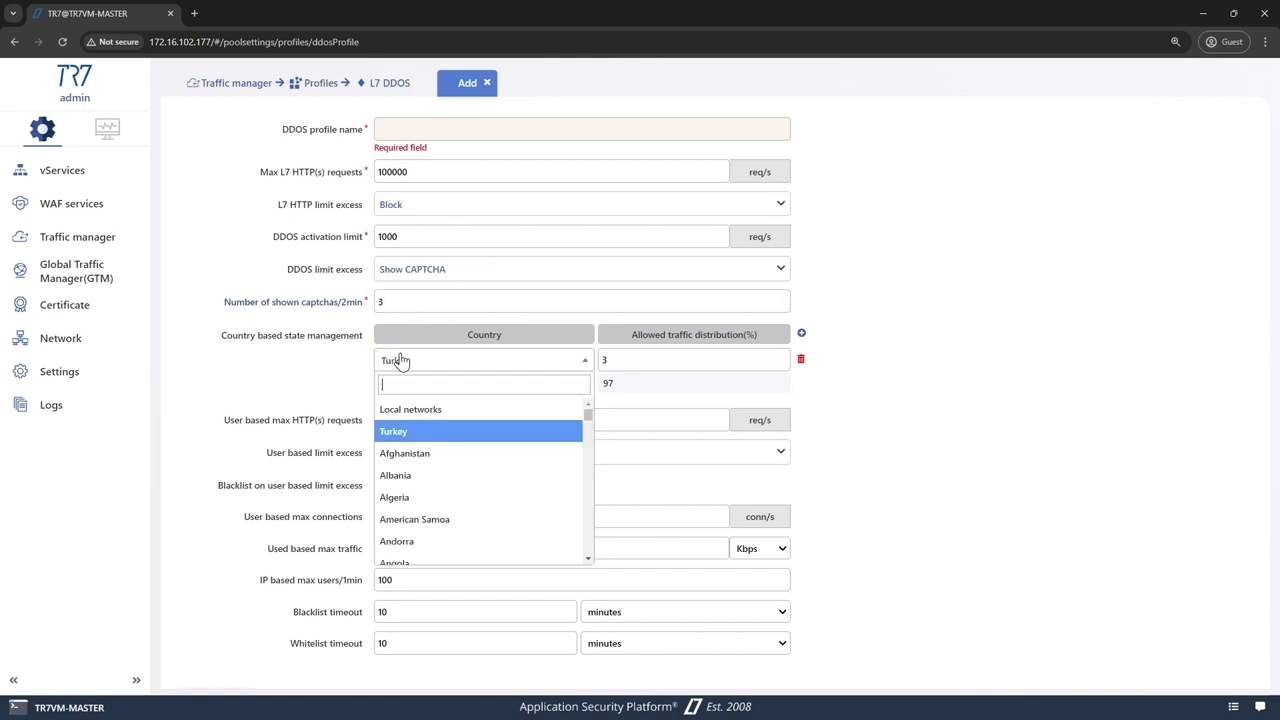
{"action": "left_click", "coordinate": [410, 408]}
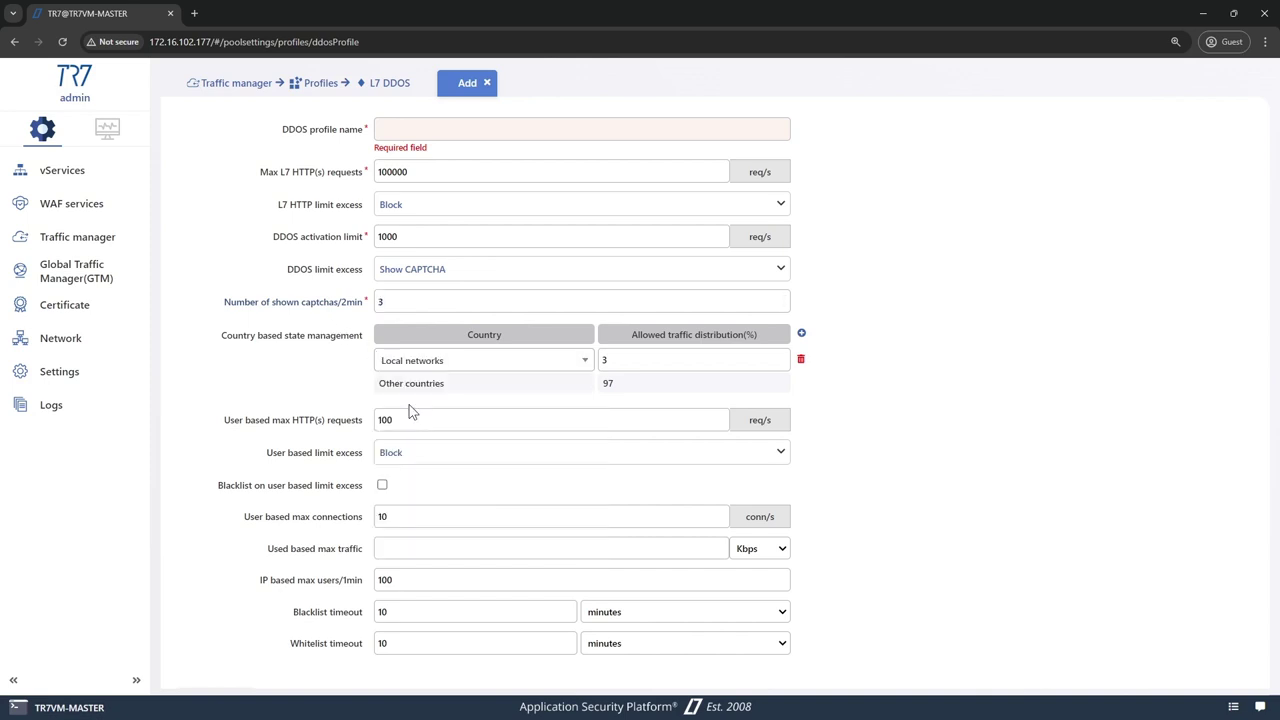
Add two extra rows to the country based state management table and remove both.
{"action": "left_click", "coordinate": [801, 333]}
{"action": "left_click", "coordinate": [801, 333]}
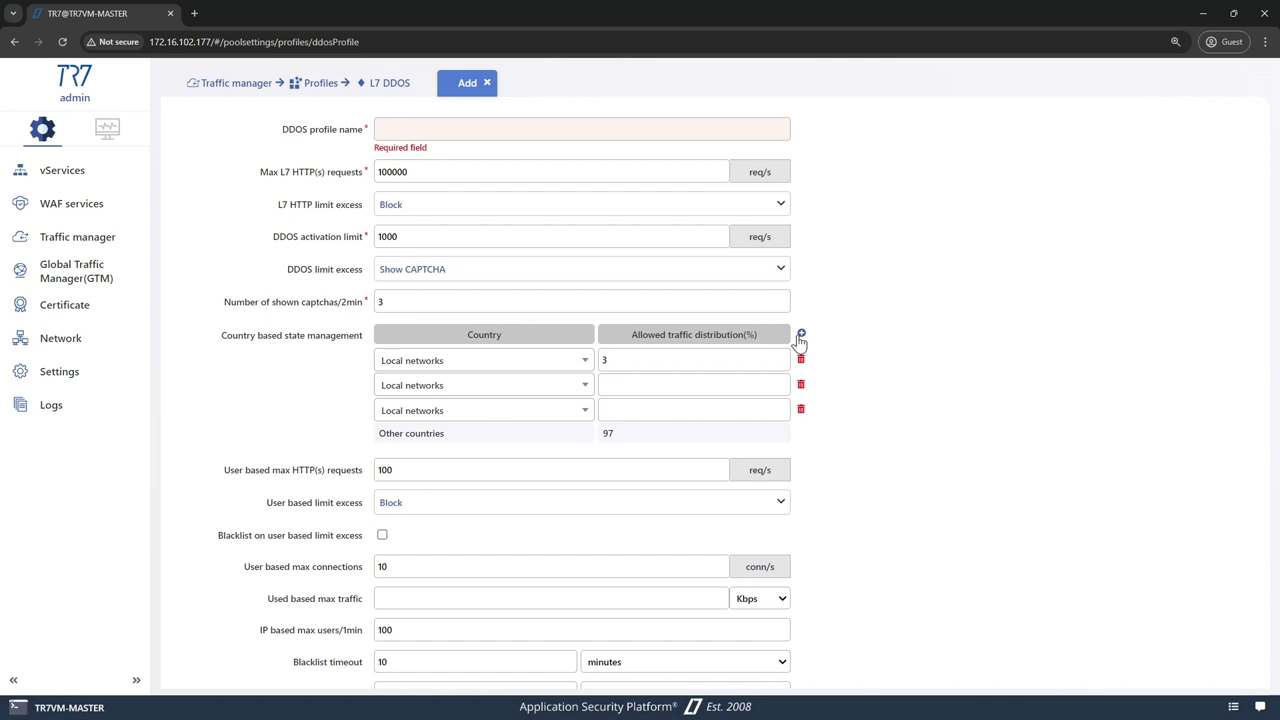
{"action": "left_click", "coordinate": [518, 392]}
{"action": "scroll", "coordinate": [483, 490], "scroll_direction": "down", "scroll_amount": 1}
{"action": "scroll", "coordinate": [483, 500], "scroll_direction": "down", "scroll_amount": 20}
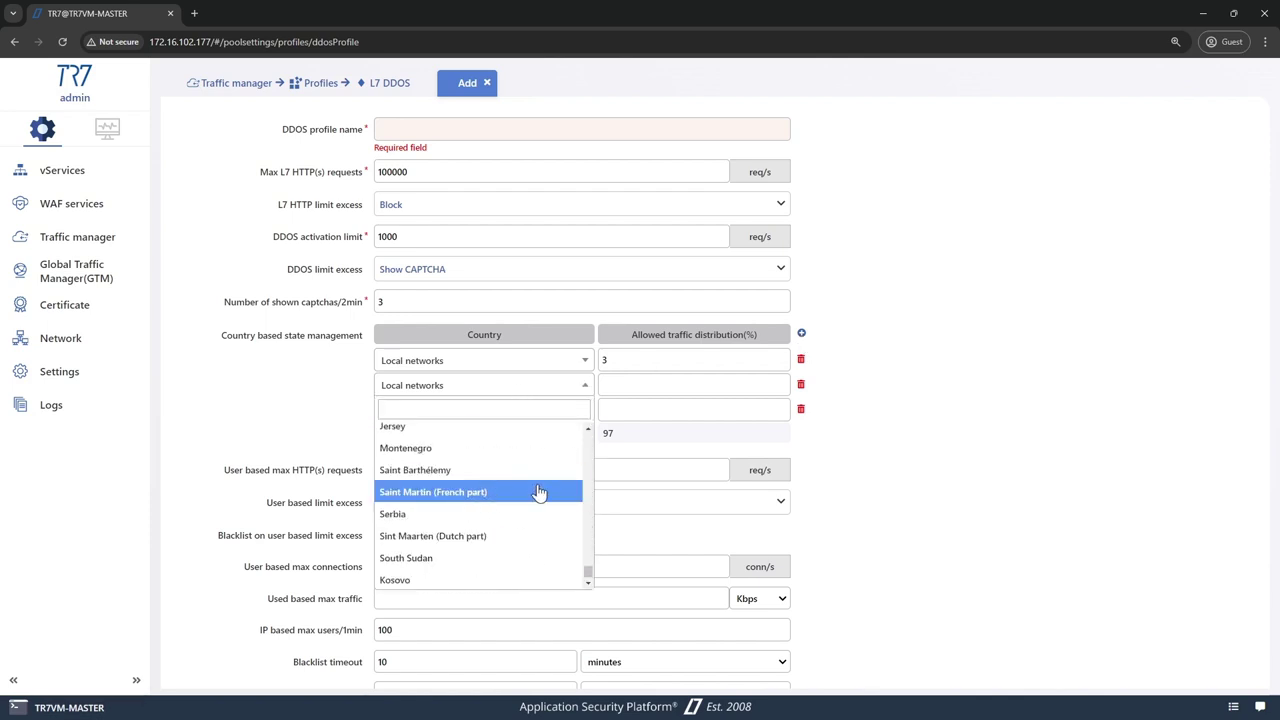
{"action": "left_click", "coordinate": [831, 392]}
{"action": "left_click", "coordinate": [802, 384]}
{"action": "left_click", "coordinate": [802, 384]}
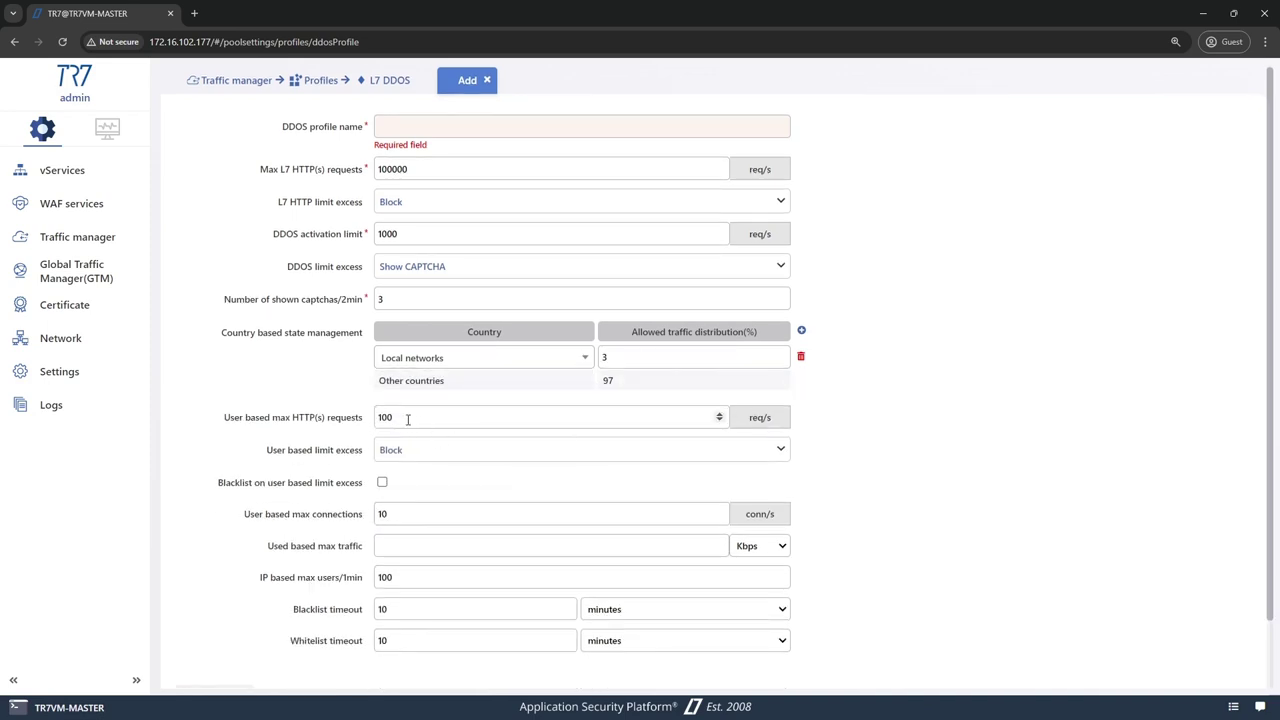
Choose Block for the user based limit excess and enable blacklisting on user based limit excess.
{"action": "left_click_drag", "start_coordinate": [409, 420], "coordinate": [363, 418]}
{"action": "left_click", "coordinate": [397, 449]}
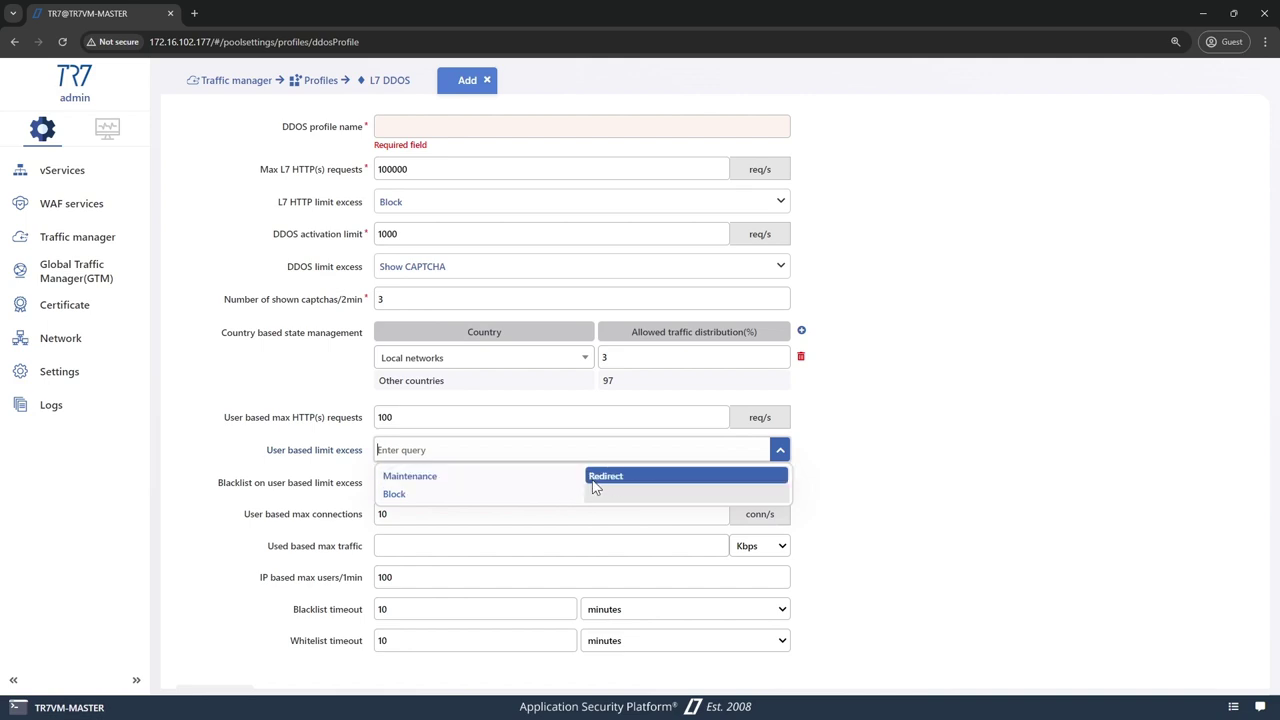
{"action": "left_click", "coordinate": [420, 497]}
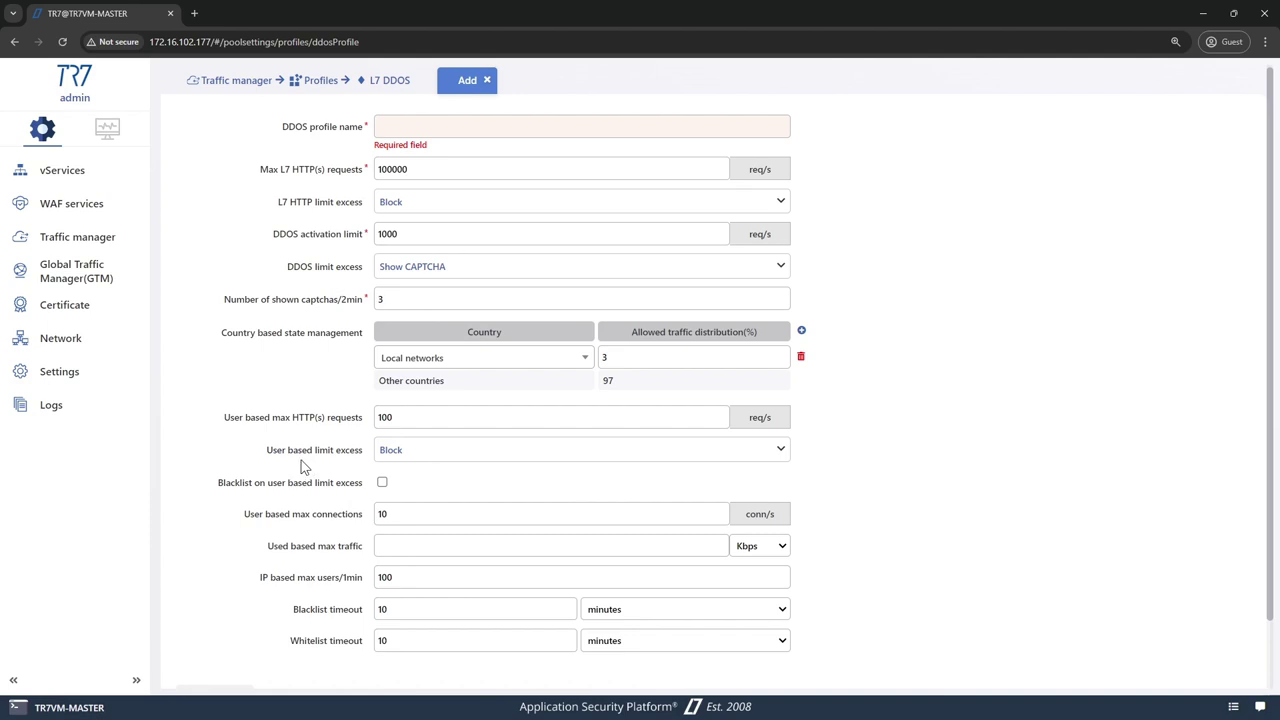
{"action": "left_click", "coordinate": [384, 485]}
Name the DDOS profile DDoS-1, add it, and display its details from the profile list.
{"action": "scroll", "coordinate": [310, 502], "scroll_direction": "down", "scroll_amount": 1}
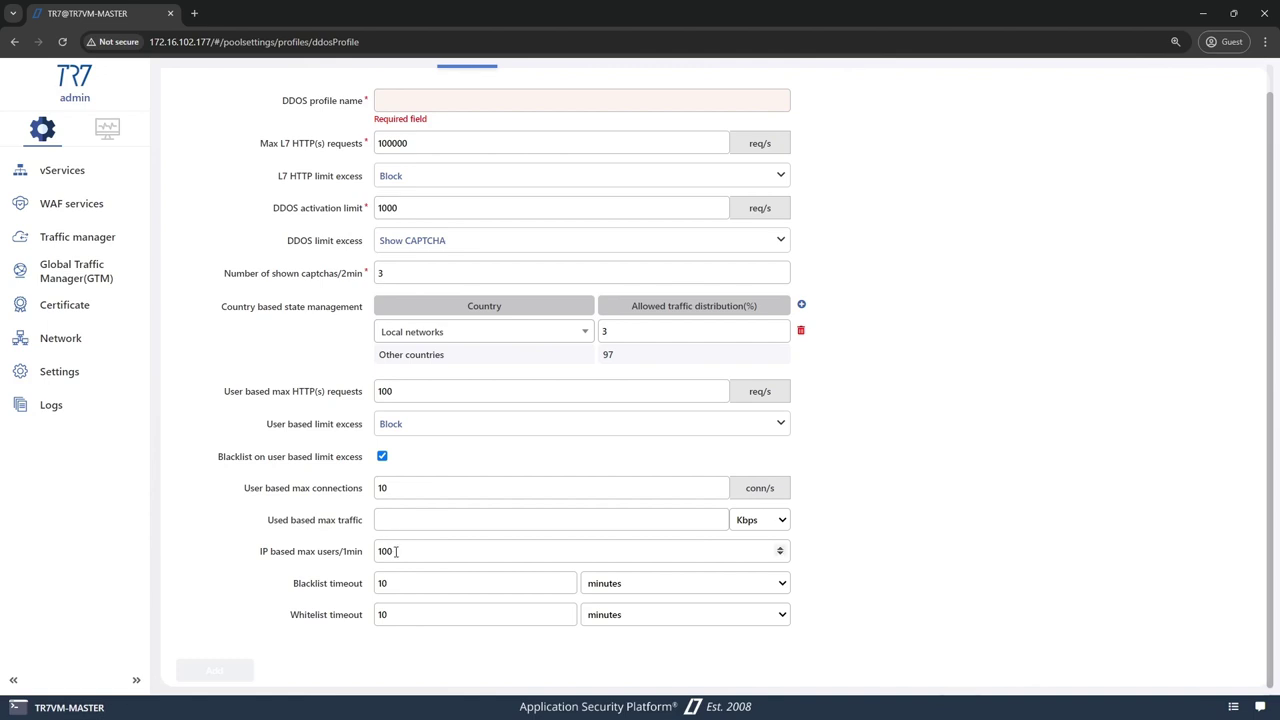
{"action": "left_click_drag", "start_coordinate": [397, 551], "coordinate": [376, 551]}
{"action": "left_click", "coordinate": [418, 93]}
{"action": "type", "text": "DDoS-1"}
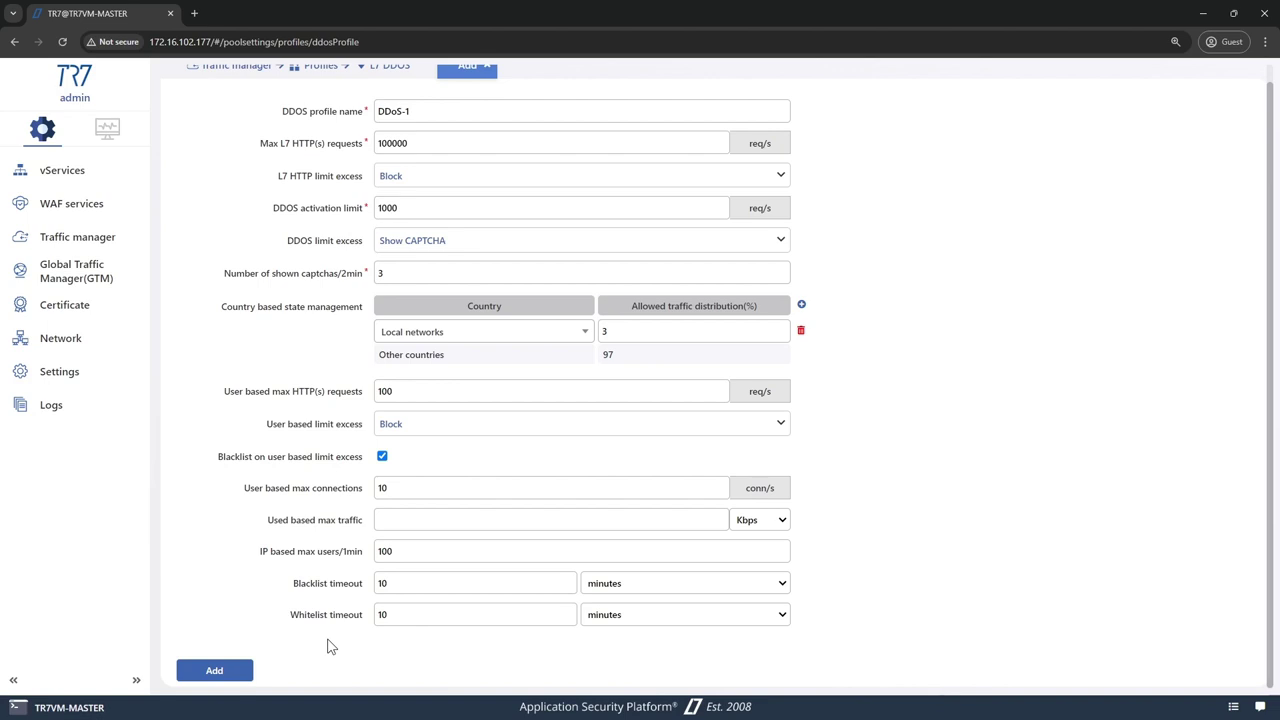
{"action": "left_click", "coordinate": [238, 674]}
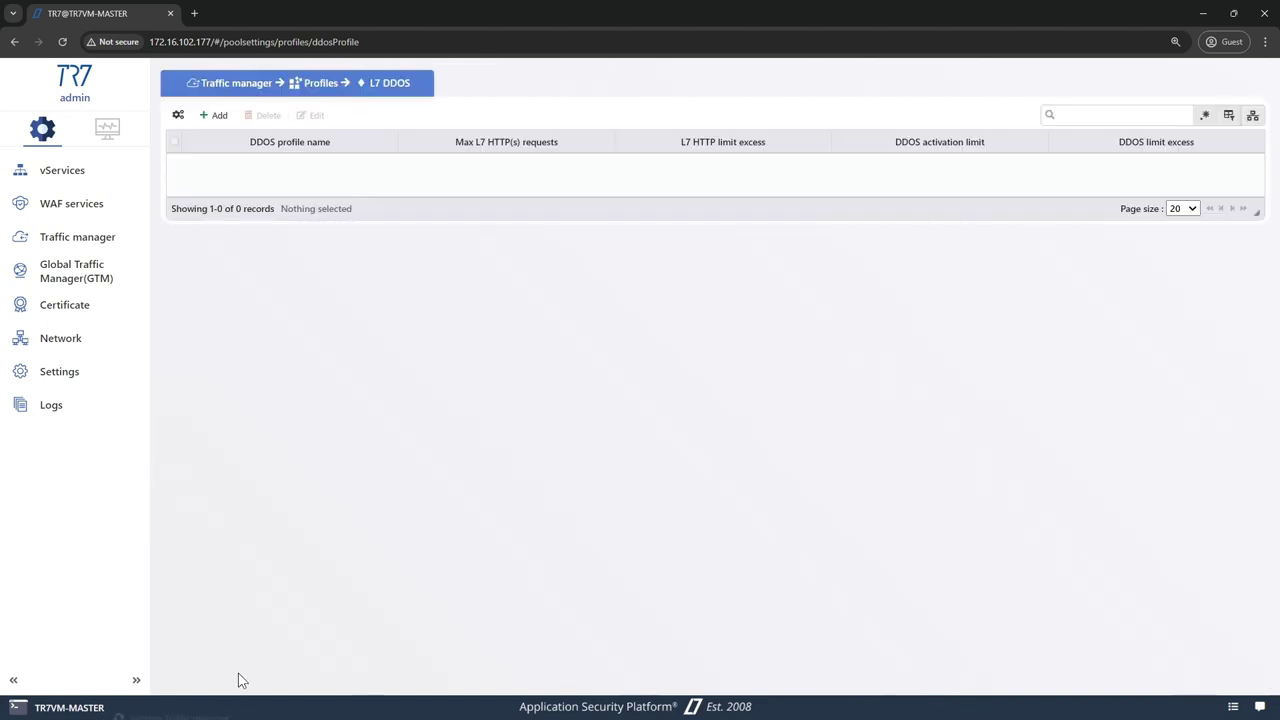
{"action": "left_click", "coordinate": [362, 168]}
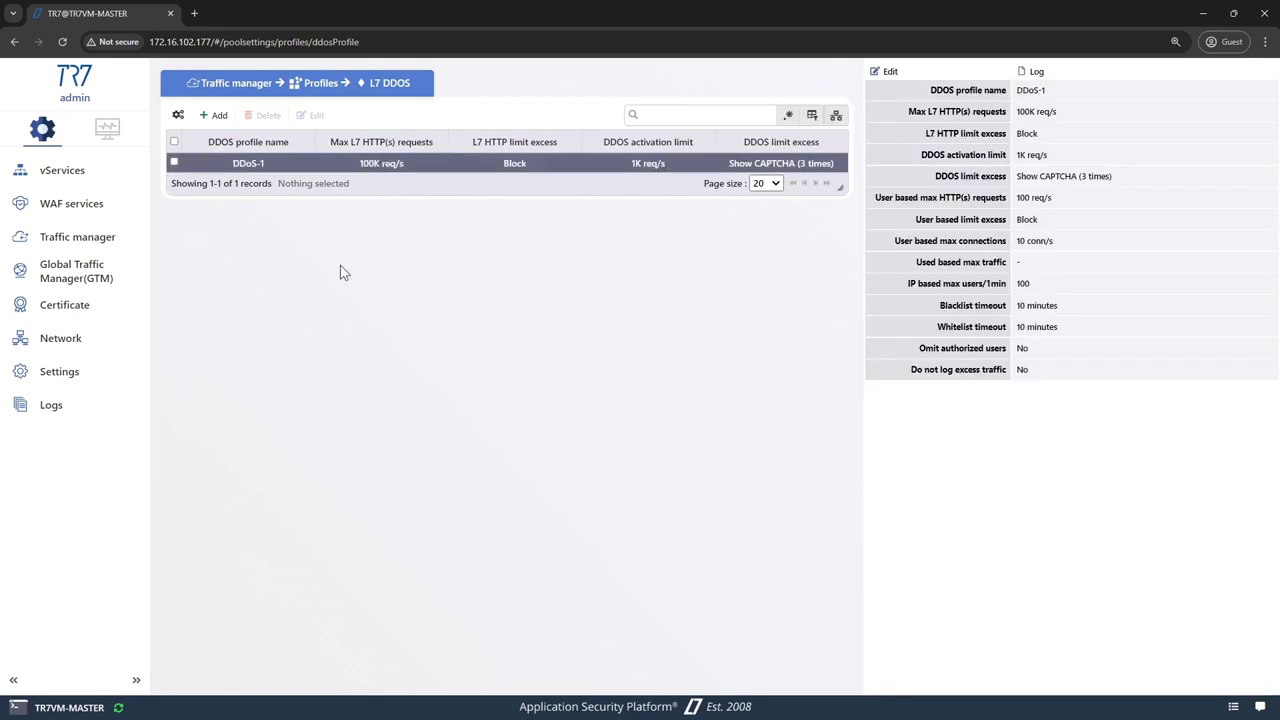
Enable L7 DDOS with the DDoS-1 profile in the test.tr7.com vService details, save, and inspect the assigned profile.
{"action": "left_click", "coordinate": [106, 180]}
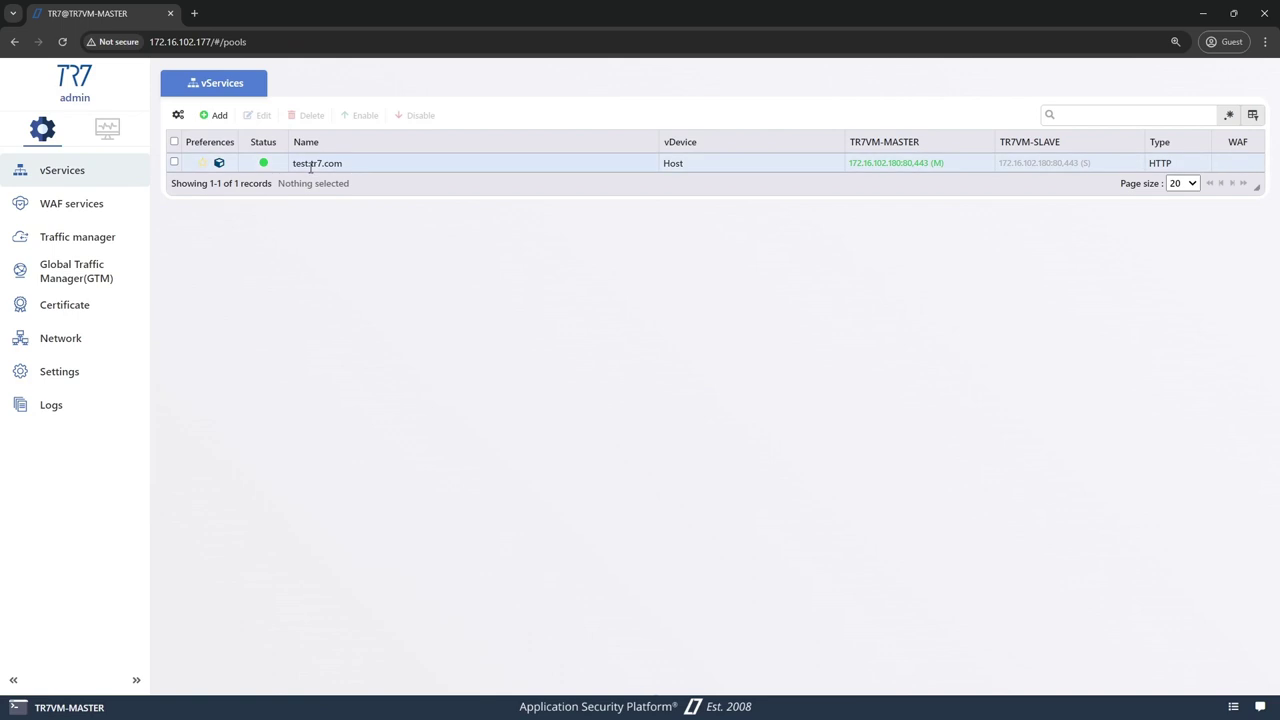
{"action": "right_click", "coordinate": [312, 172]}
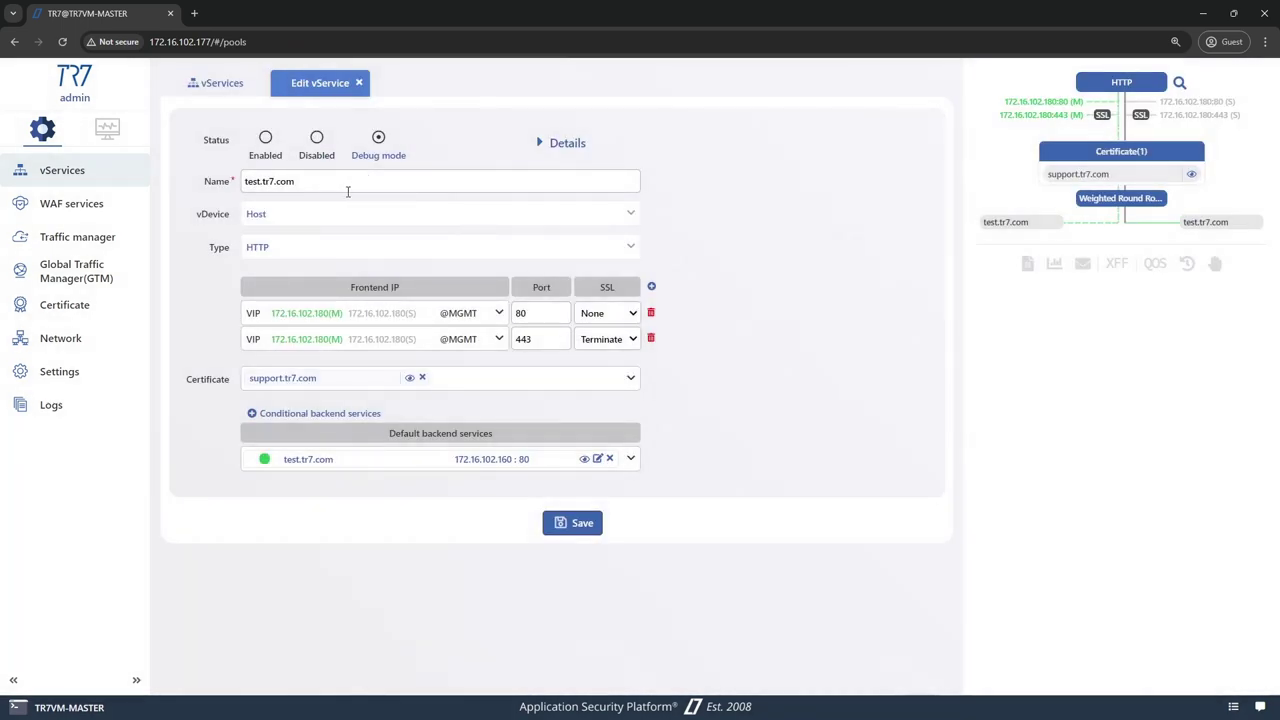
{"action": "left_click", "coordinate": [559, 150]}
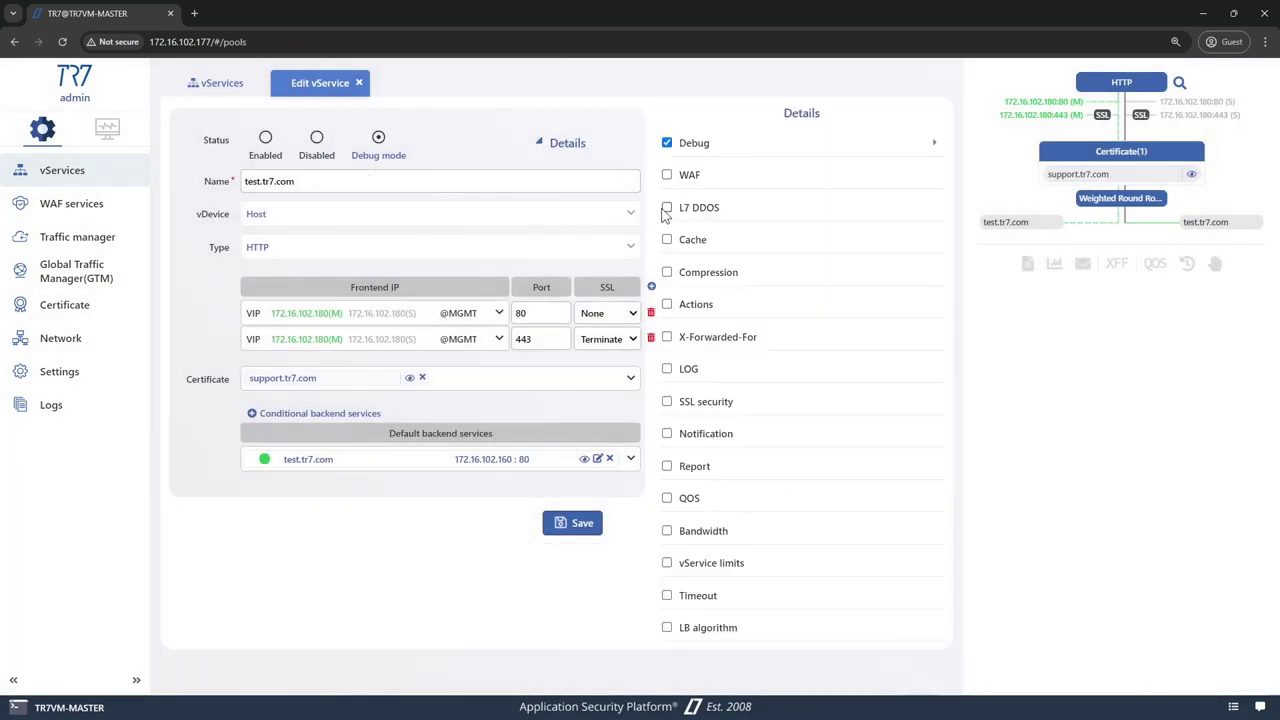
{"action": "left_click", "coordinate": [666, 209]}
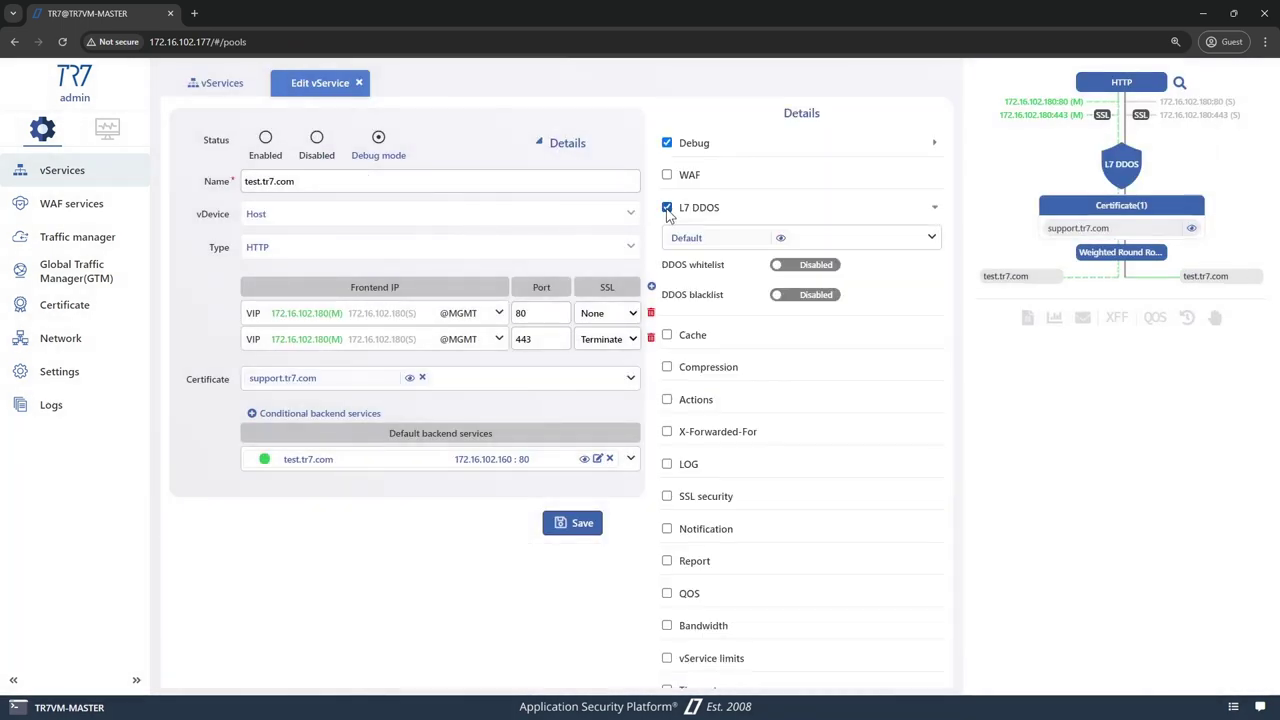
{"action": "left_click", "coordinate": [822, 240]}
{"action": "left_click", "coordinate": [823, 285]}
{"action": "left_click", "coordinate": [572, 530]}
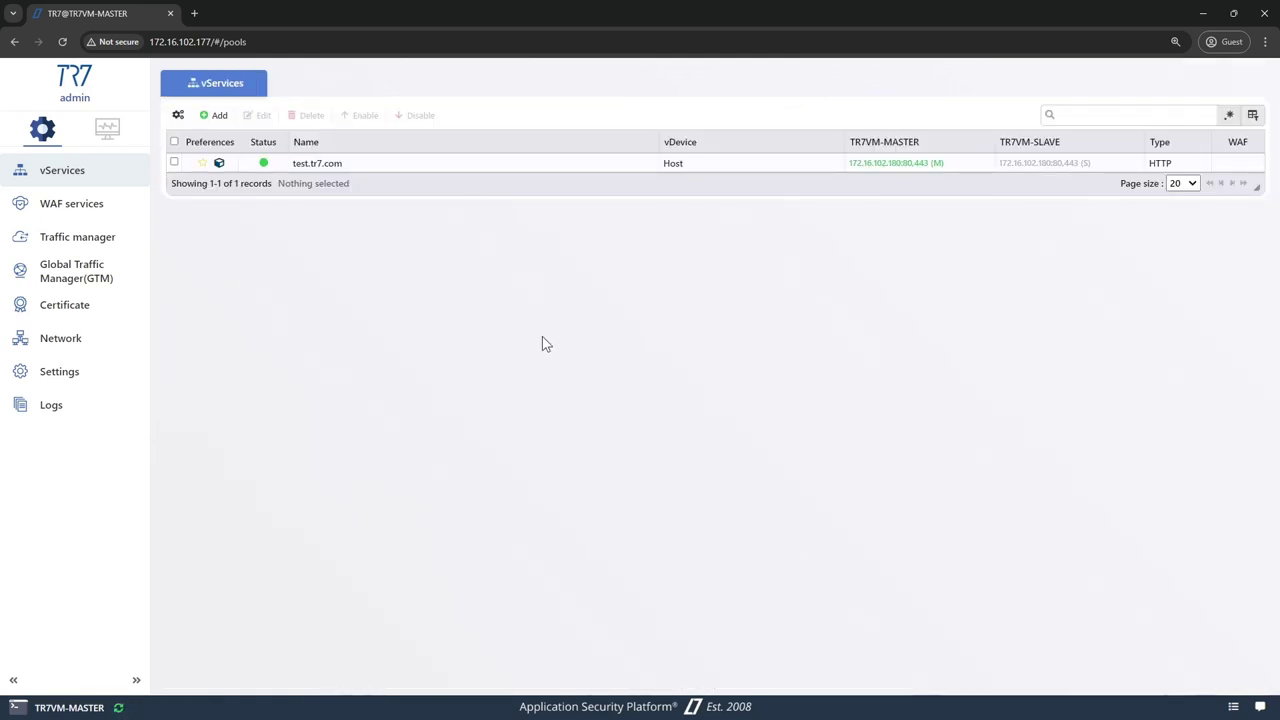
{"action": "left_click", "coordinate": [520, 168]}
{"action": "mouse_move", "coordinate": [1116, 246]}
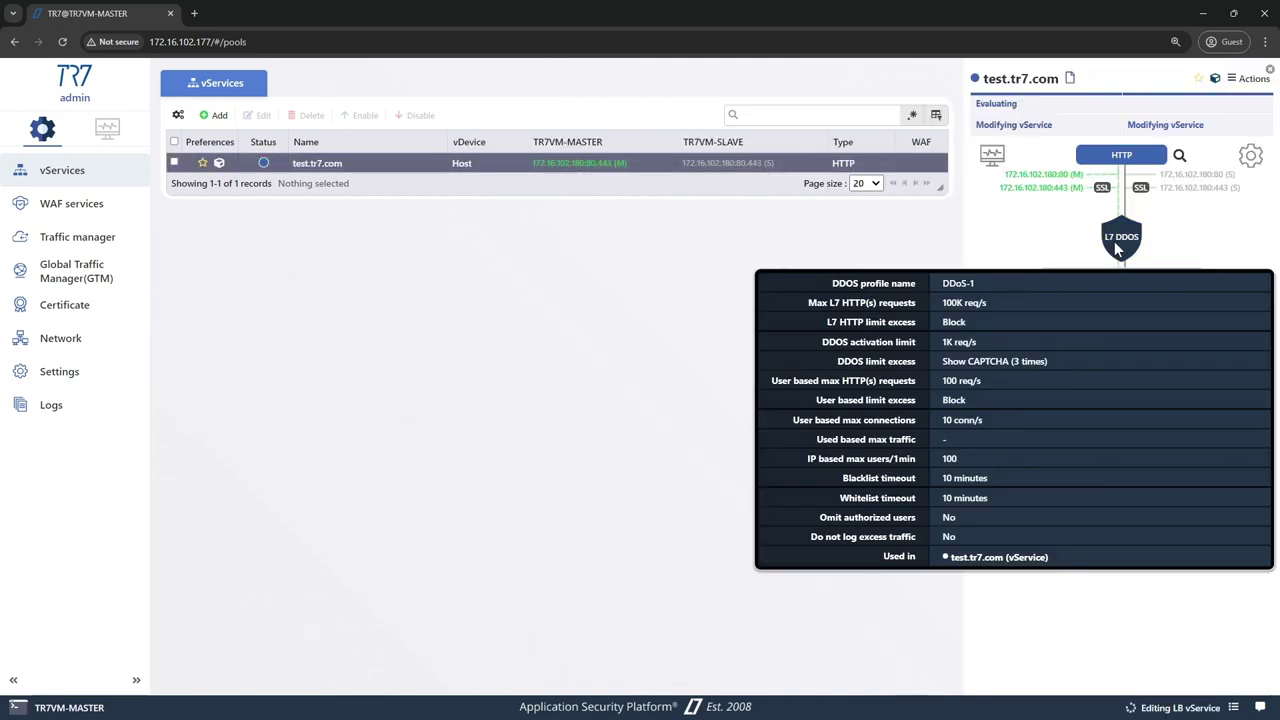